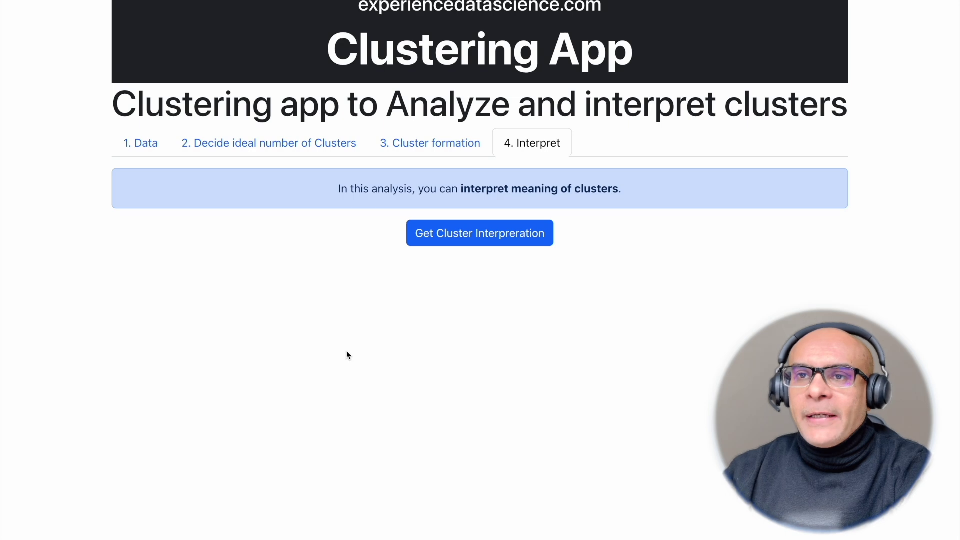
# - Load and display the car dataset table with make, body style, dimensions, engine and price
pyautogui.click(146, 144)
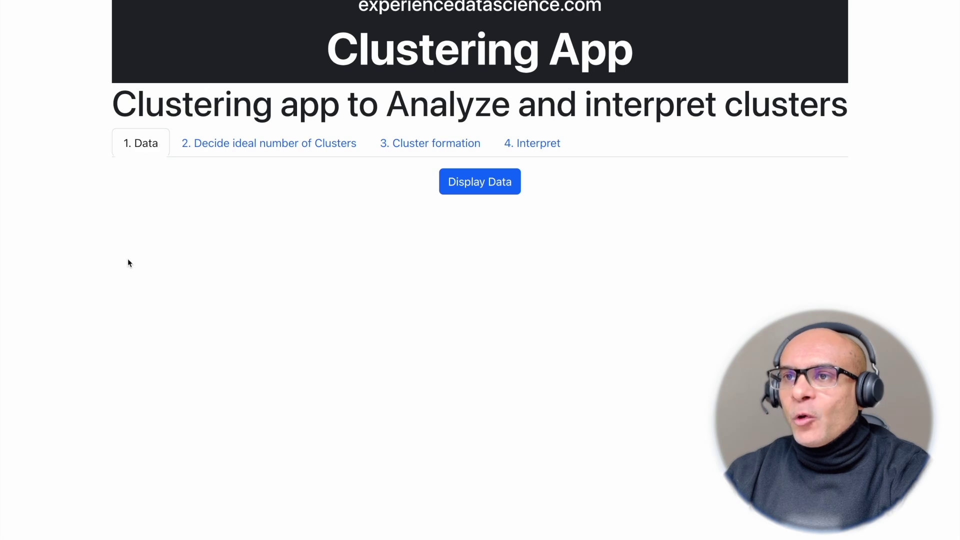
pyautogui.click(463, 181)
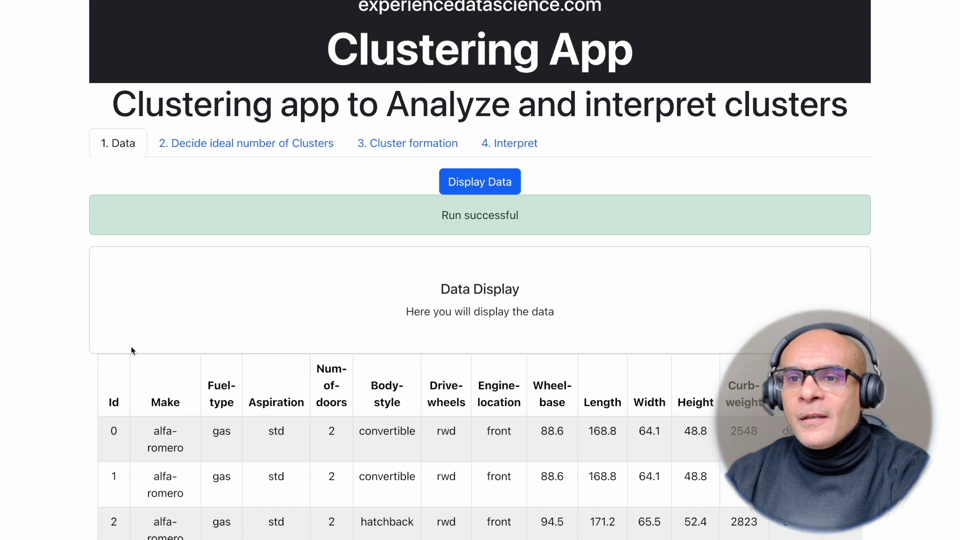
pyautogui.scroll(-2, 131, 350)
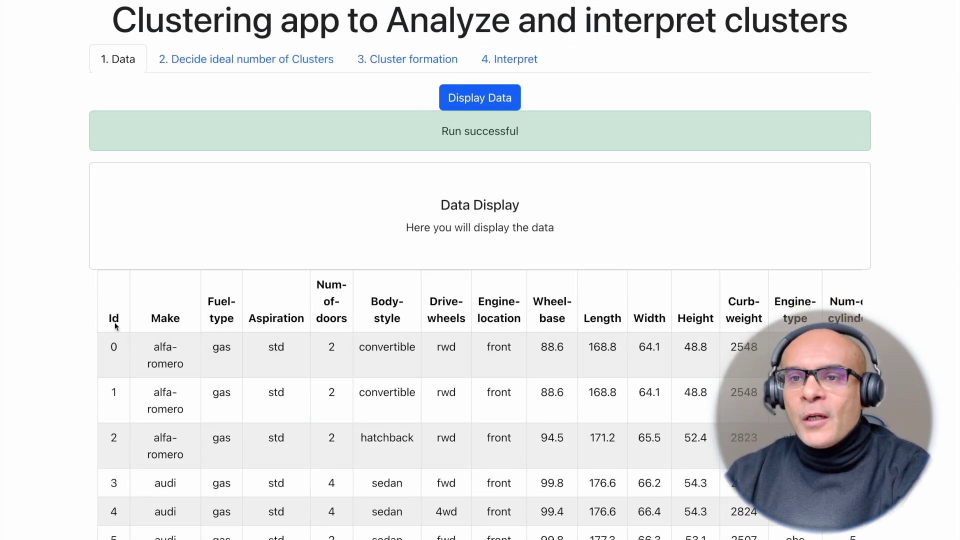
pyautogui.scroll(-2, 133, 320)
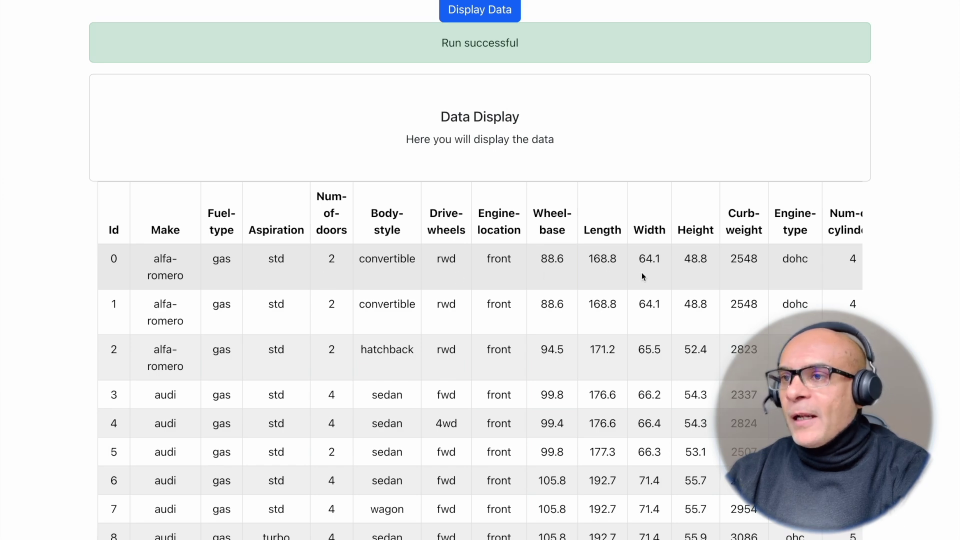
# - Highlight row 0's Height and Curb-weight values in the car table
pyautogui.moveTo(681, 258); pyautogui.dragTo(759, 260)
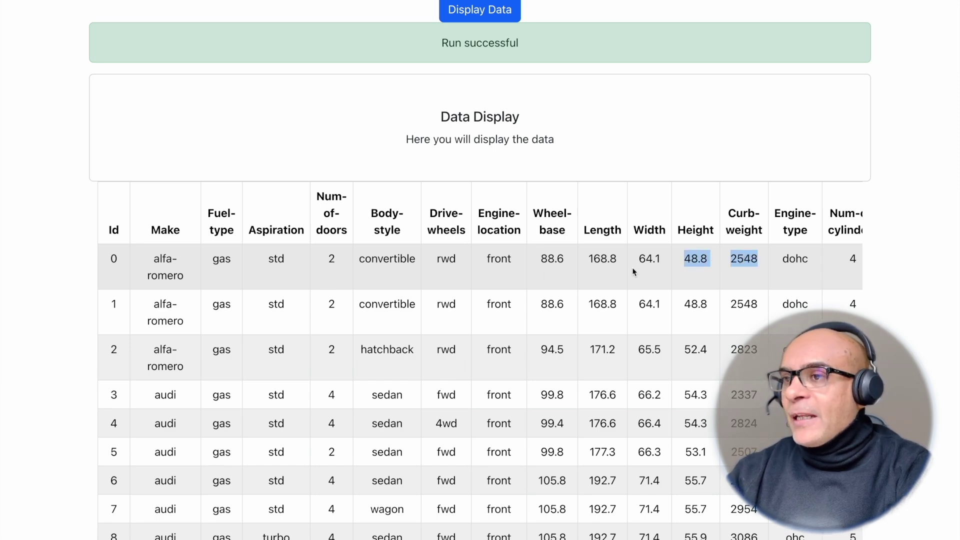
pyautogui.moveTo(752, 272); pyautogui.dragTo(878, 275)
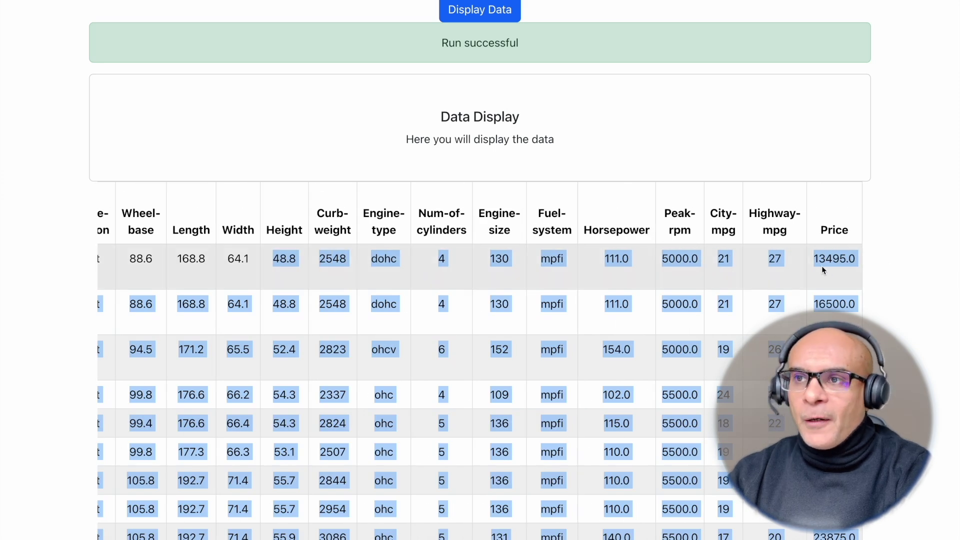
pyautogui.scroll(4, 820, 267)
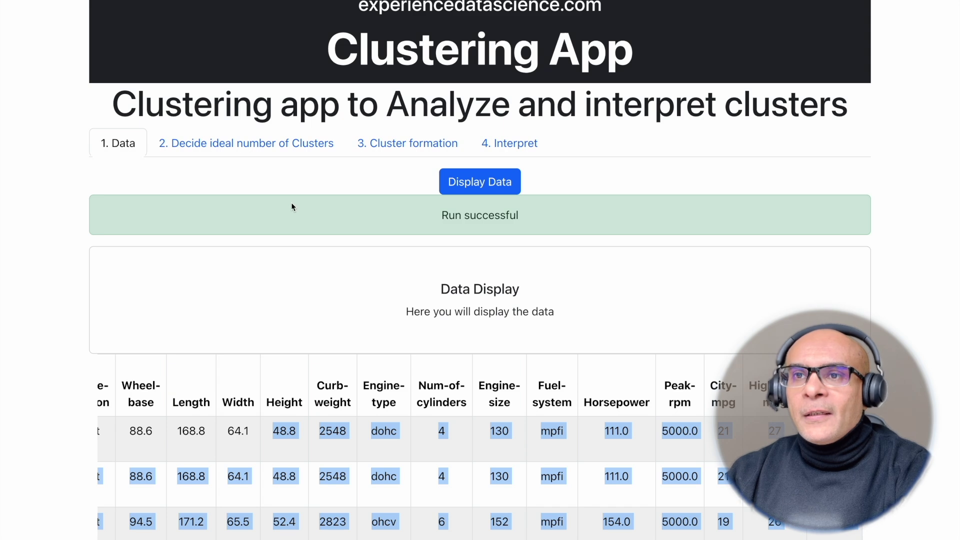
pyautogui.click(245, 147)
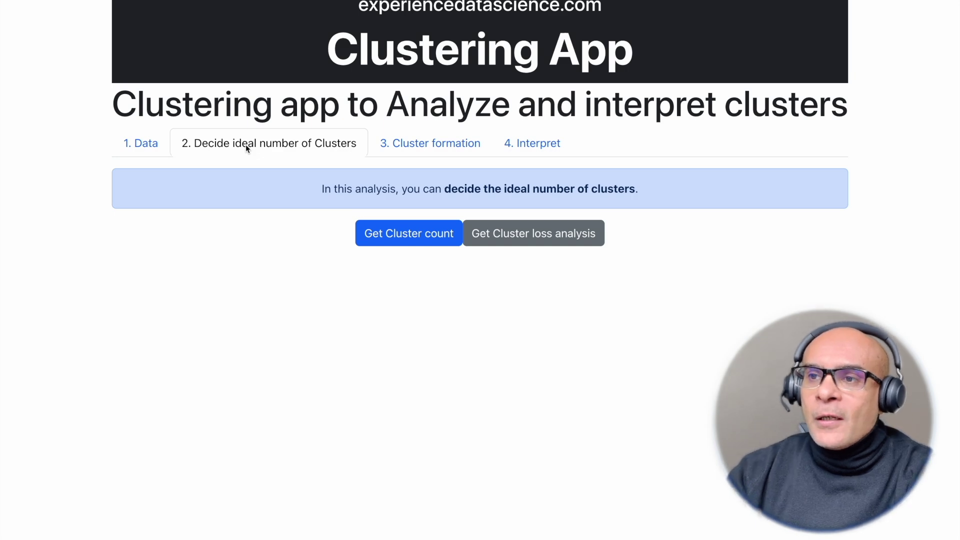
# - Chart the record count per cluster for K=2 to 7 and inspect the bar groups
pyautogui.click(369, 237)
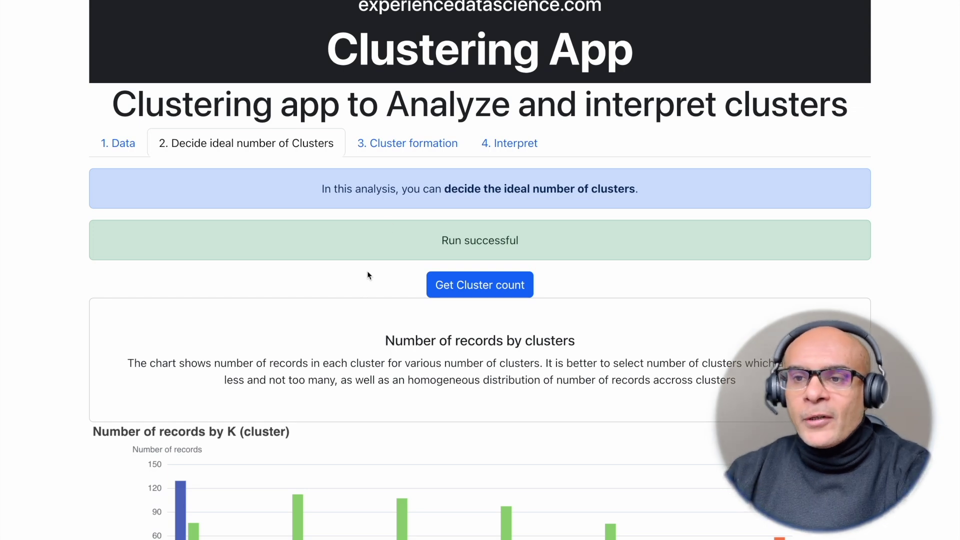
pyautogui.scroll(-4, 367, 274)
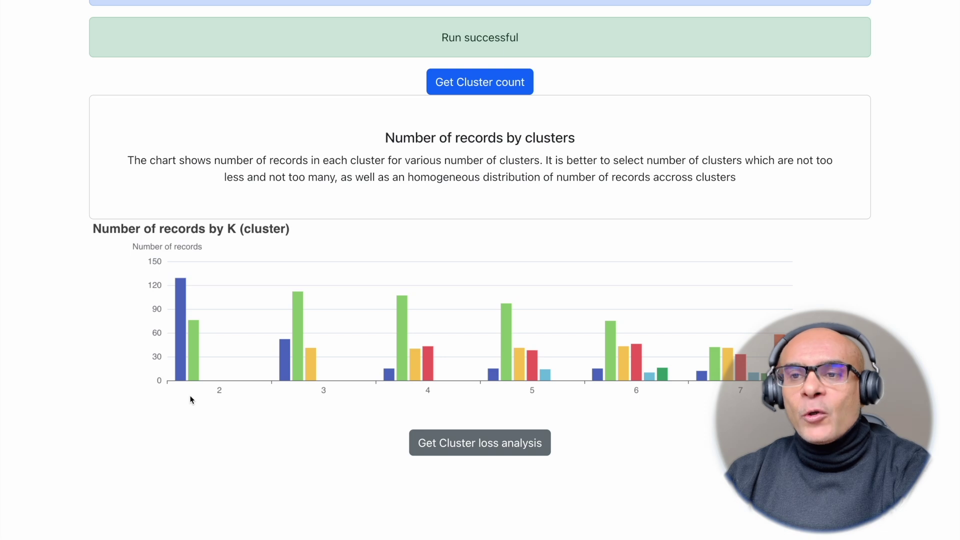
pyautogui.moveTo(184, 368)
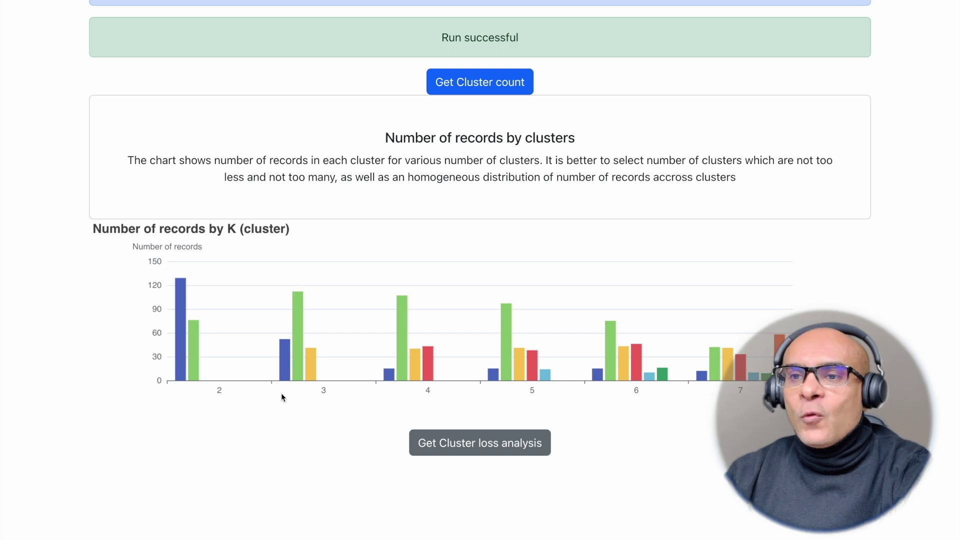
pyautogui.moveTo(286, 366)
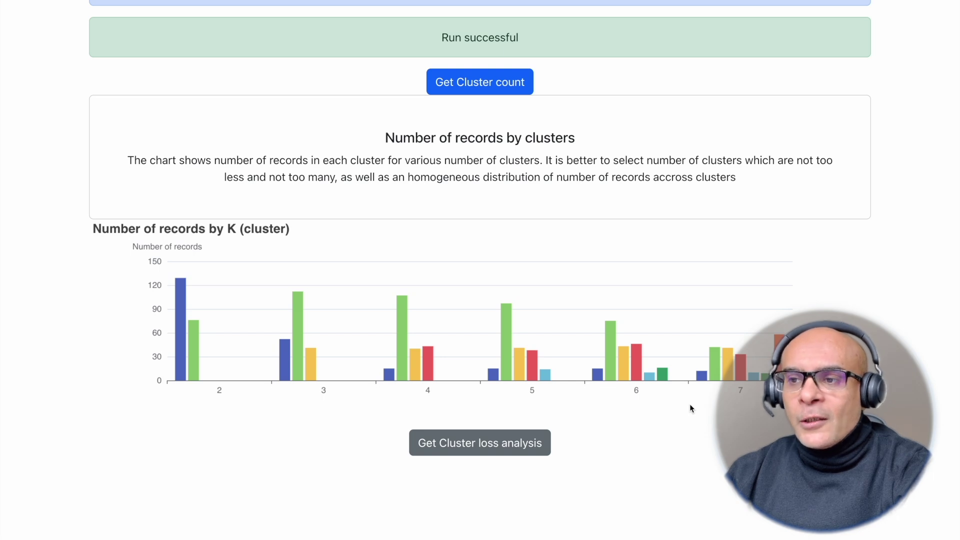
pyautogui.scroll(-1, 650, 420)
# - Generate the elbow chart showing loss falling from about 2,050 at K=2 to 1,400 at K=6
pyautogui.click(481, 420)
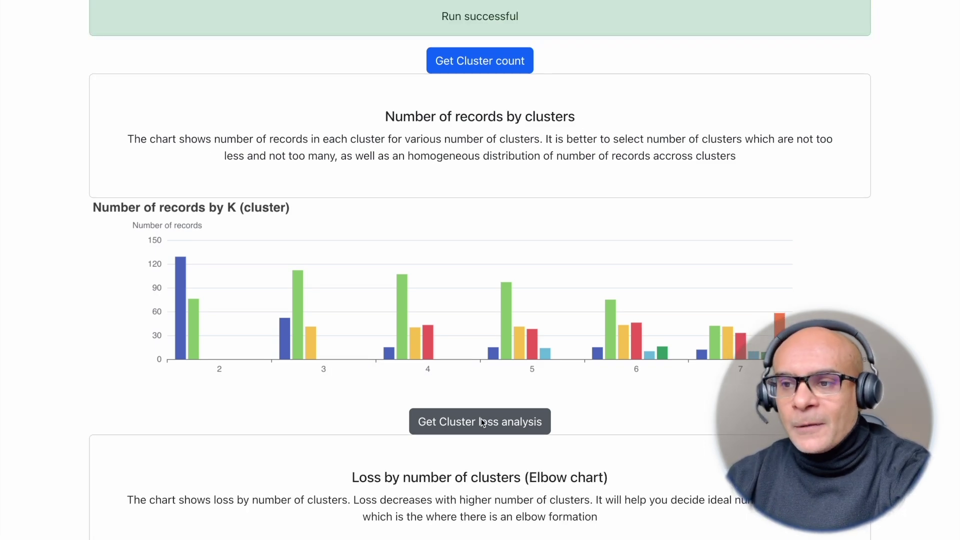
pyautogui.scroll(-4, 472, 418)
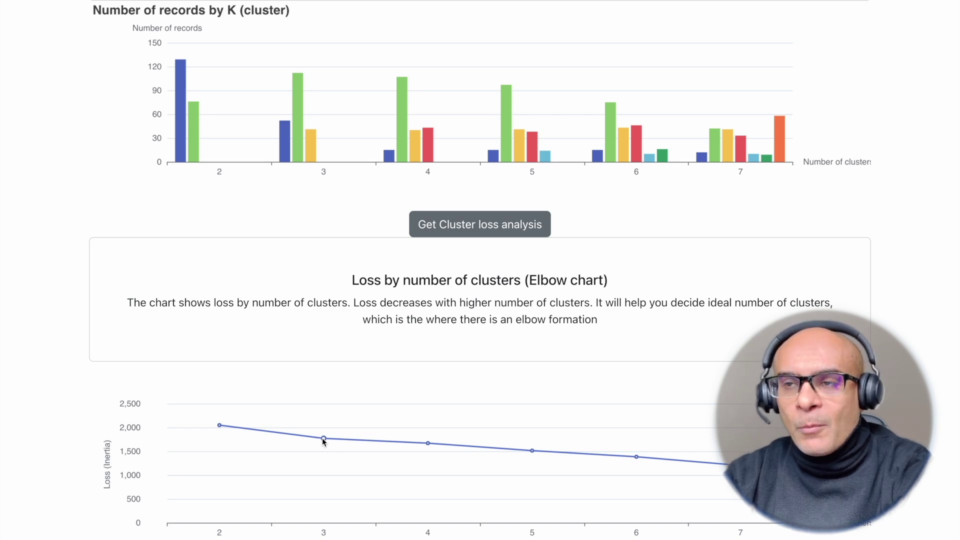
pyautogui.scroll(8, 323, 440)
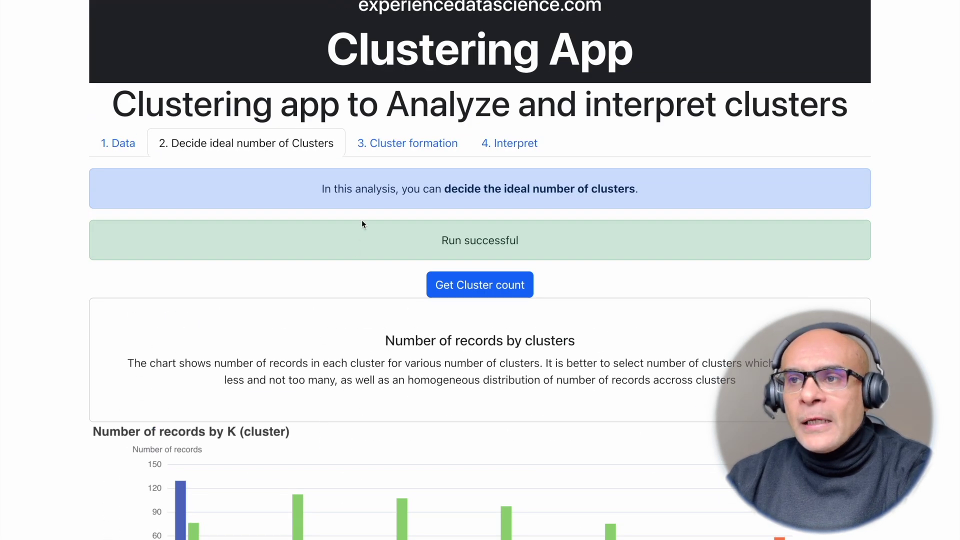
# - Plot cluster-coloured scatter charts of the car records for k_2 through k_7 and review them
pyautogui.click(391, 145)
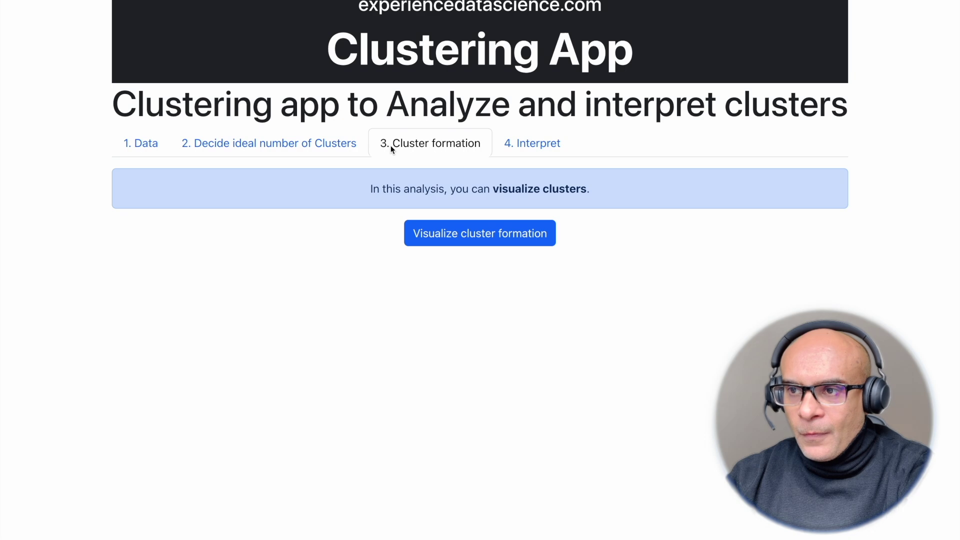
pyautogui.click(451, 237)
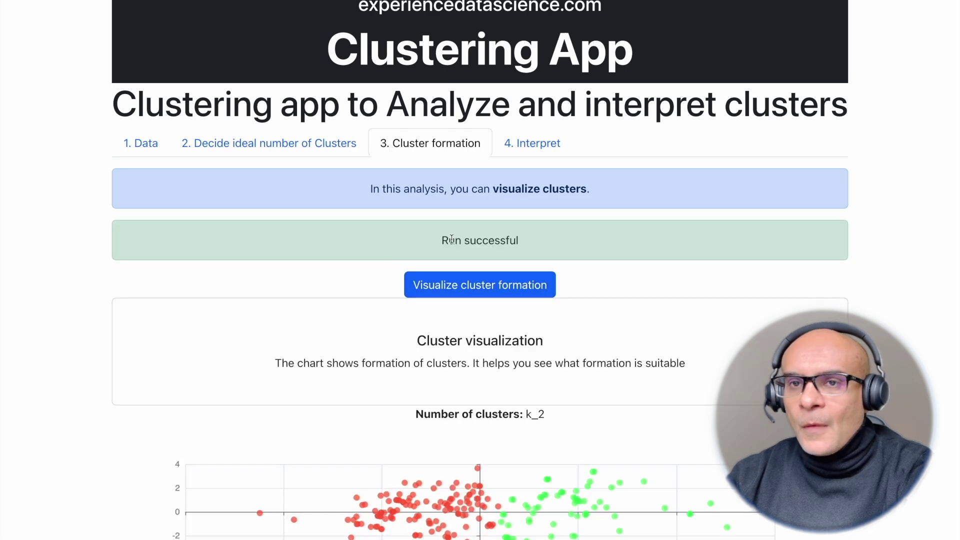
pyautogui.scroll(-5, 275, 303)
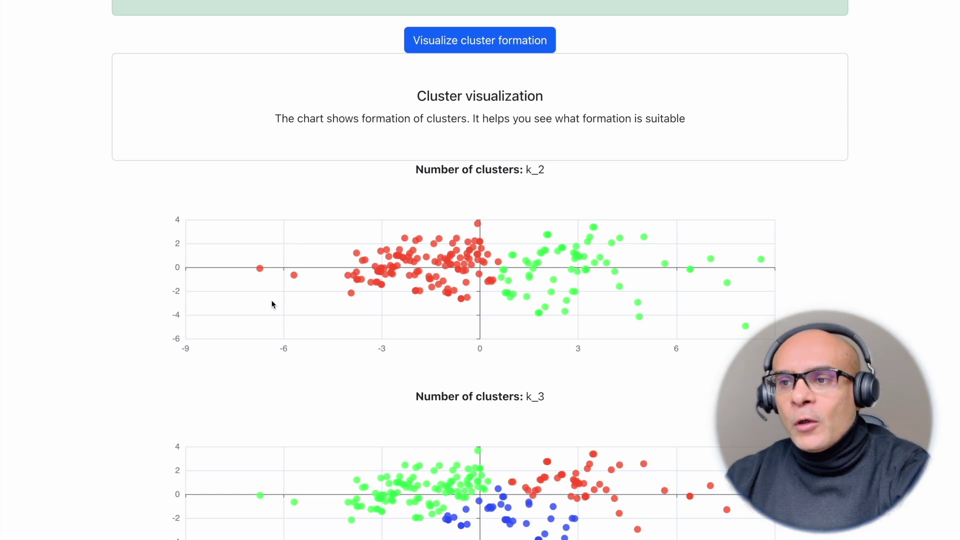
pyautogui.scroll(-2, 275, 305)
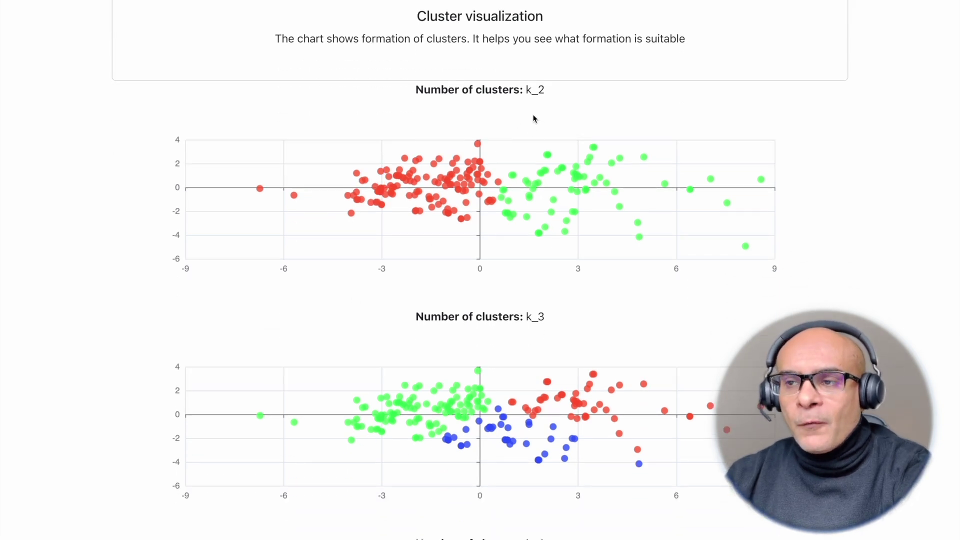
pyautogui.scroll(-6, 502, 256)
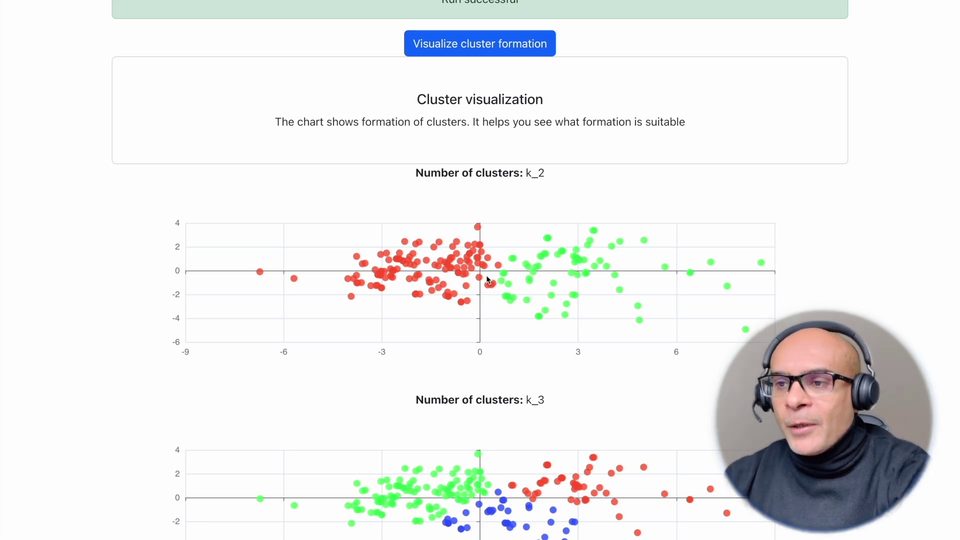
pyautogui.scroll(-3, 439, 290)
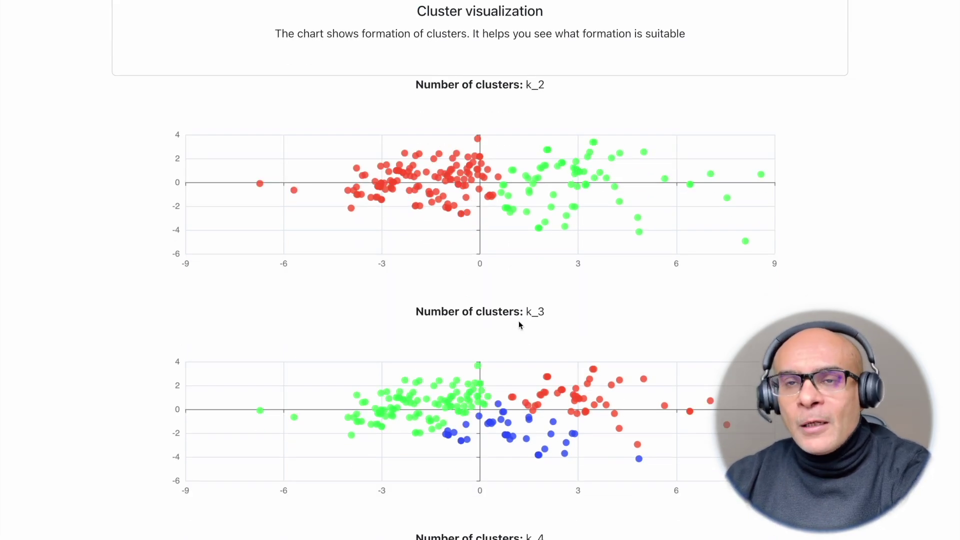
pyautogui.scroll(-2, 518, 323)
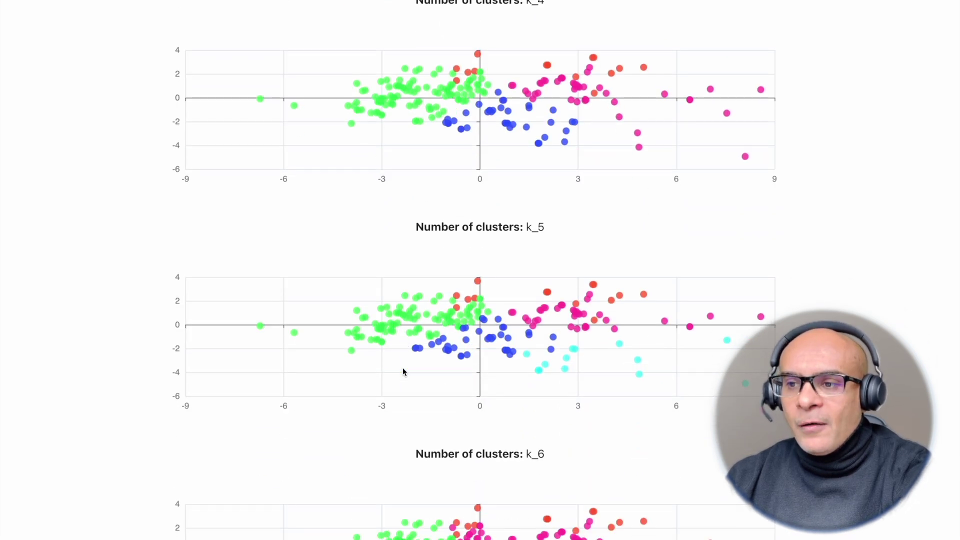
pyautogui.scroll(-3, 403, 371)
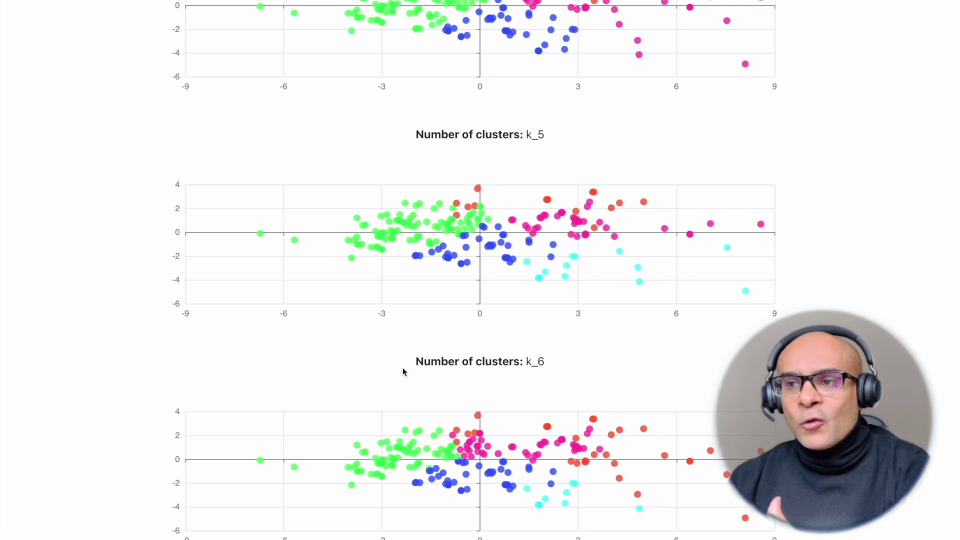
pyautogui.scroll(-5, 403, 368)
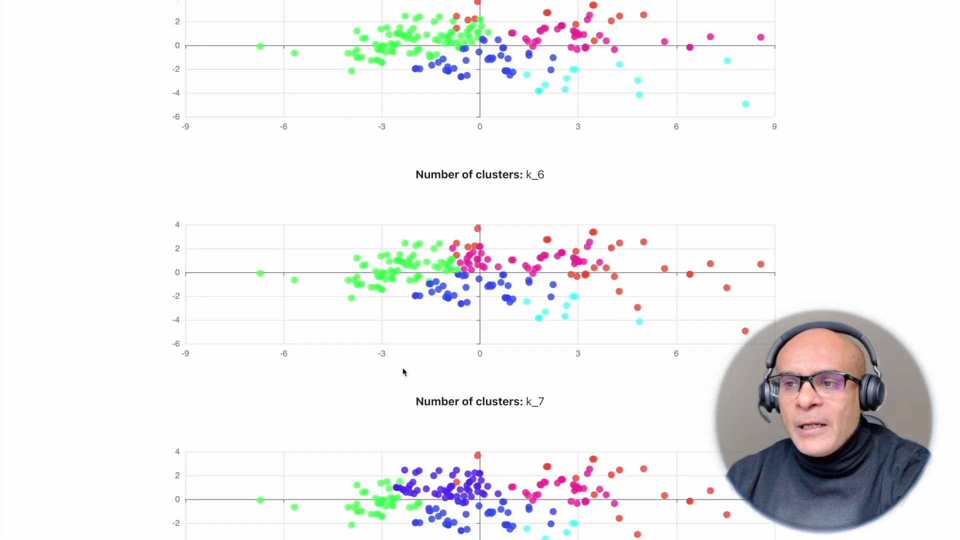
pyautogui.scroll(20, 403, 369)
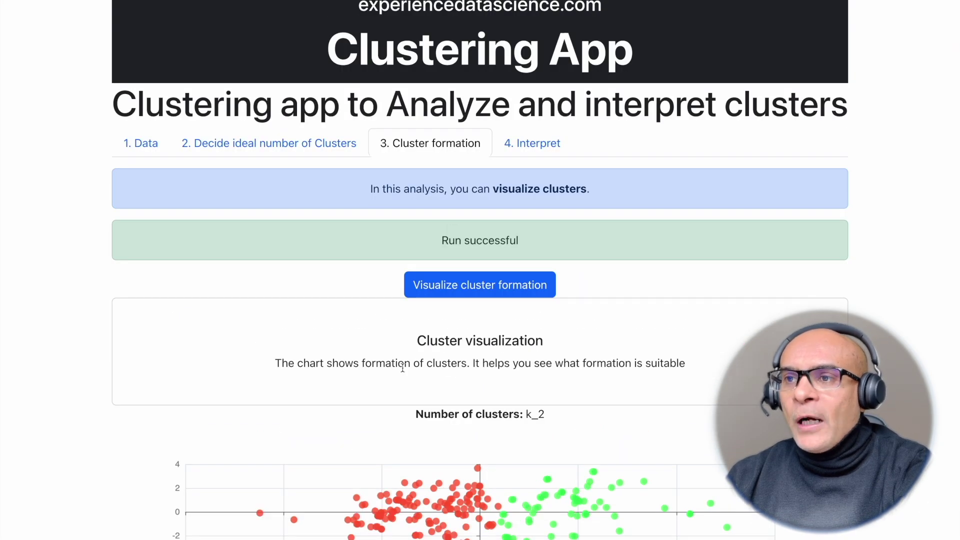
pyautogui.scroll(-2, 403, 371)
pyautogui.scroll(-4, 403, 370)
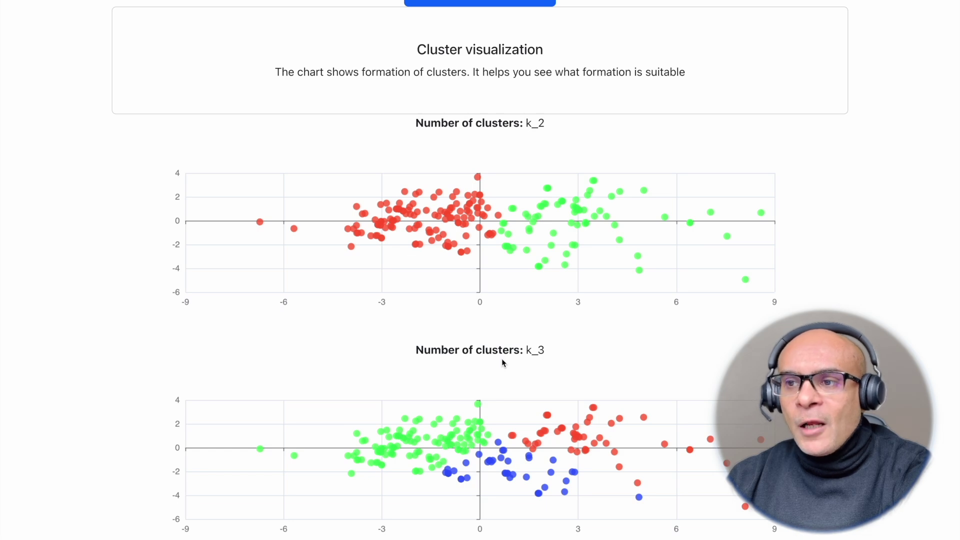
pyautogui.scroll(-2, 502, 358)
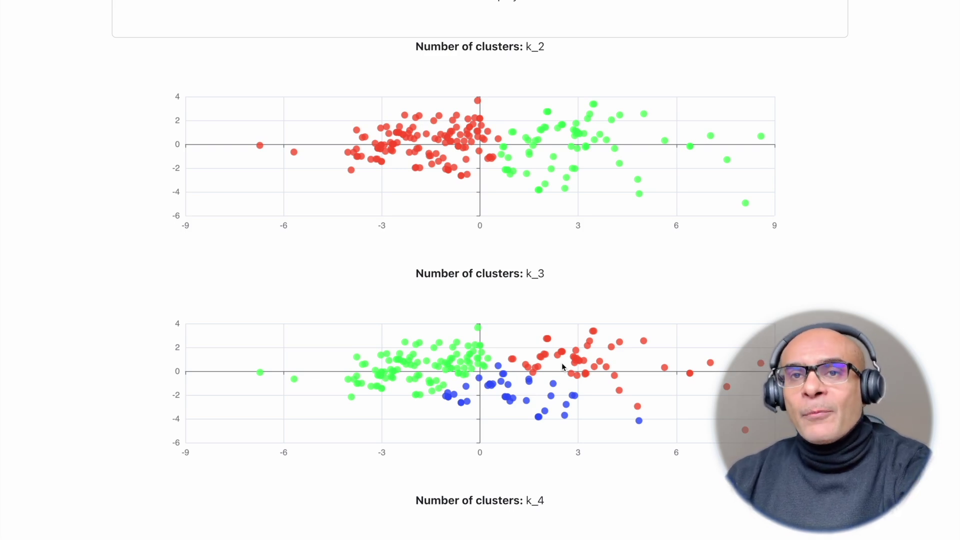
pyautogui.scroll(7, 562, 368)
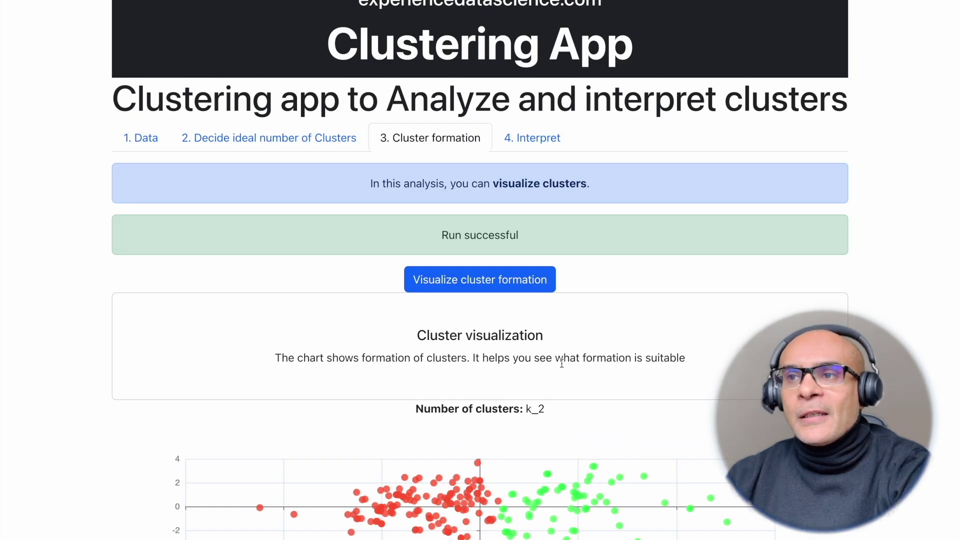
# - Run the cluster interpretation step on the car data
pyautogui.click(537, 144)
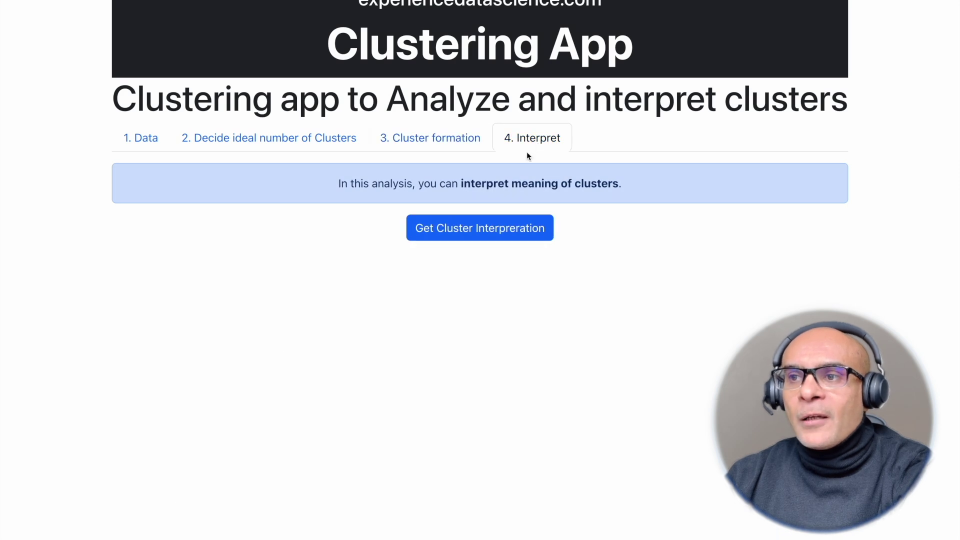
pyautogui.click(443, 233)
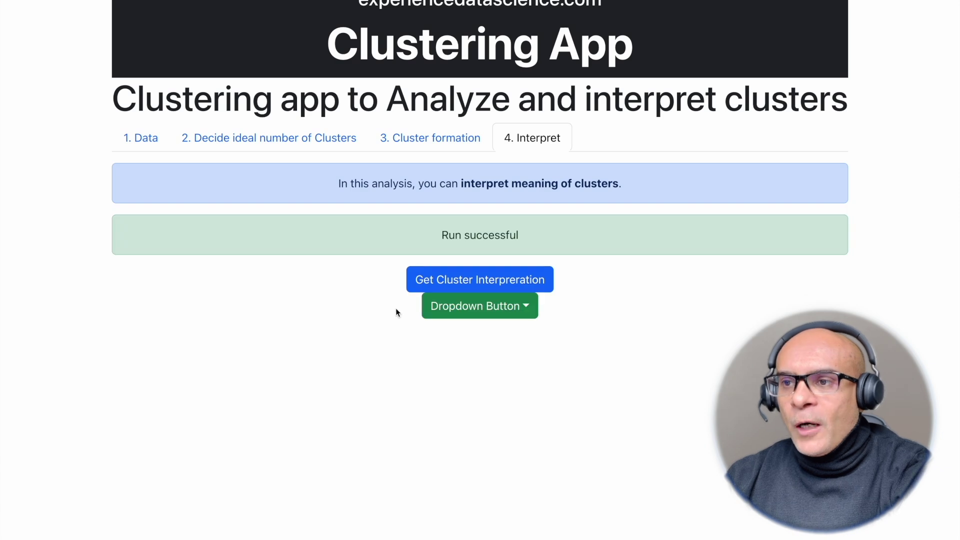
pyautogui.scroll(-1, 449, 295)
# - Select k_3 to show the three-cluster scatter plot and radar chart
pyautogui.click(451, 294)
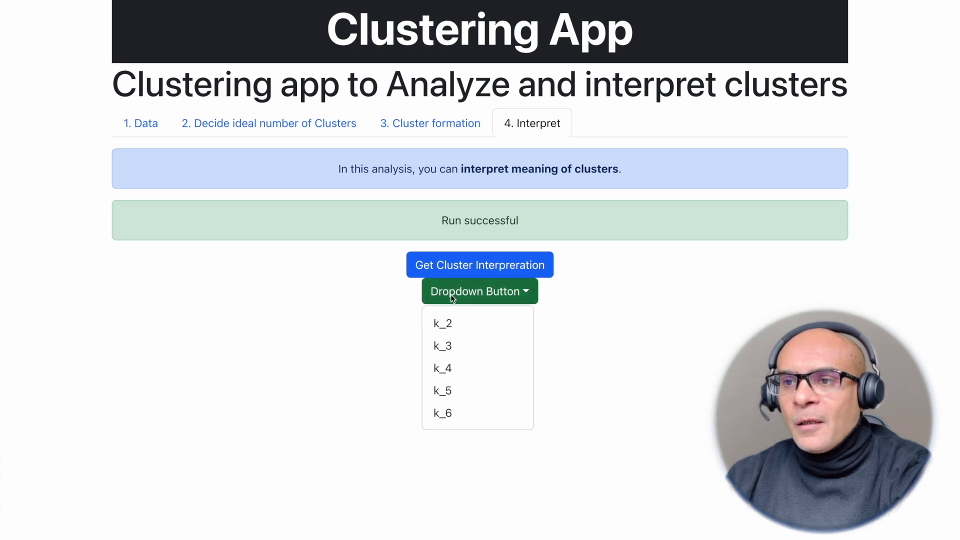
pyautogui.click(449, 352)
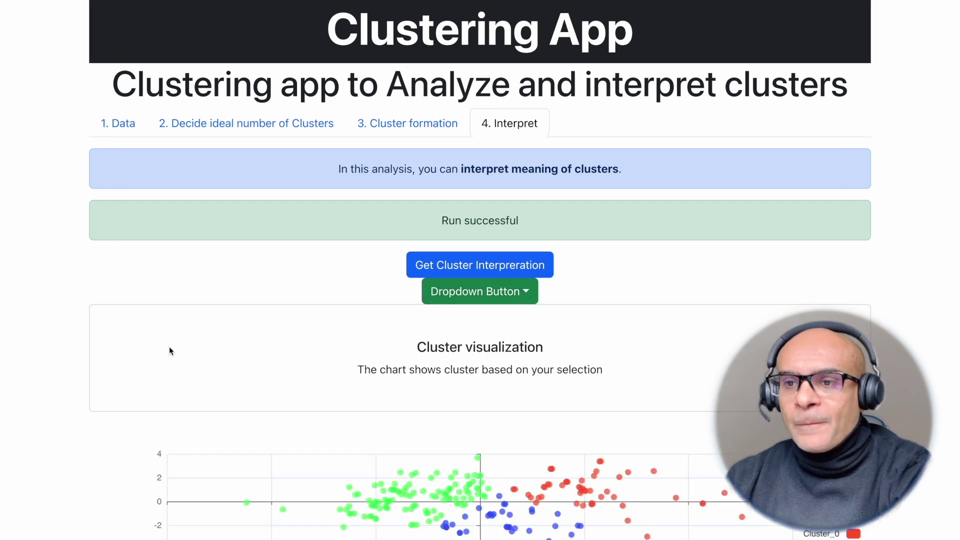
pyautogui.scroll(-4, 160, 353)
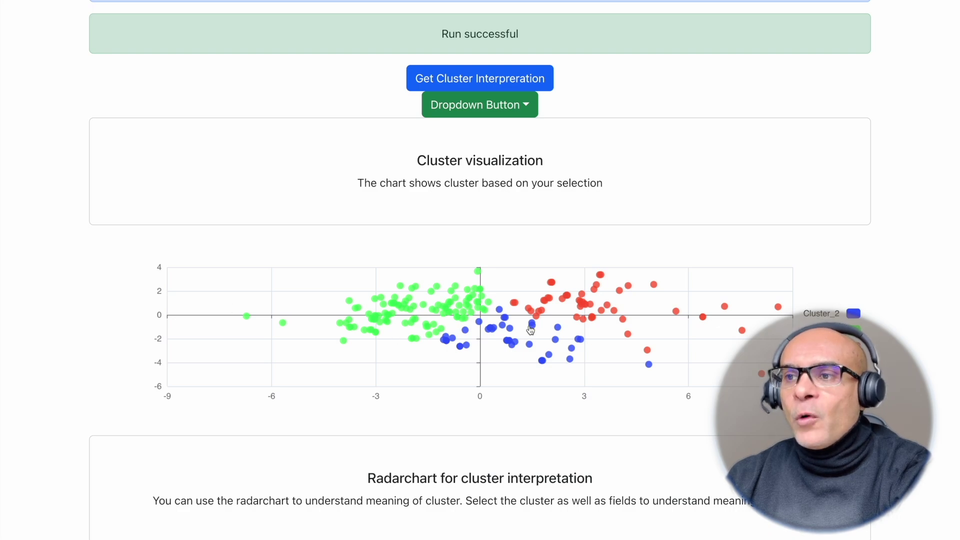
pyautogui.scroll(-8, 309, 343)
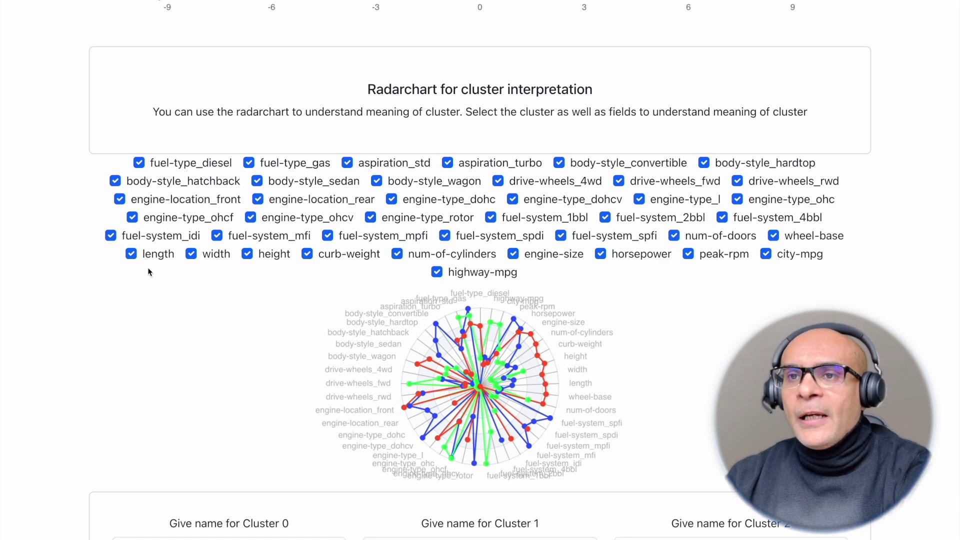
pyautogui.scroll(1, 150, 280)
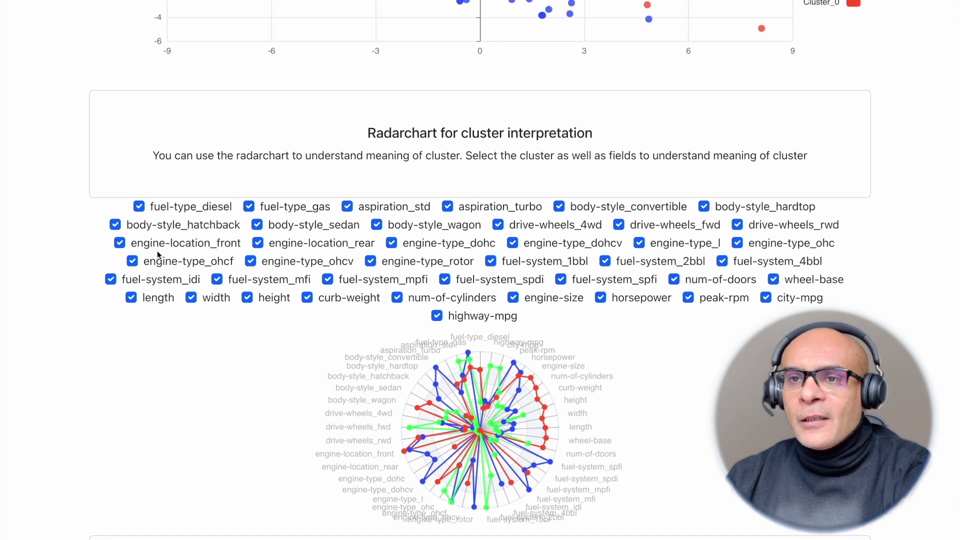
# - Uncheck fuel-type_diesel, fuel-type_gas, aspiration_std and aspiration_turbo from the radar chart
pyautogui.click(142, 210)
pyautogui.press('Tab')
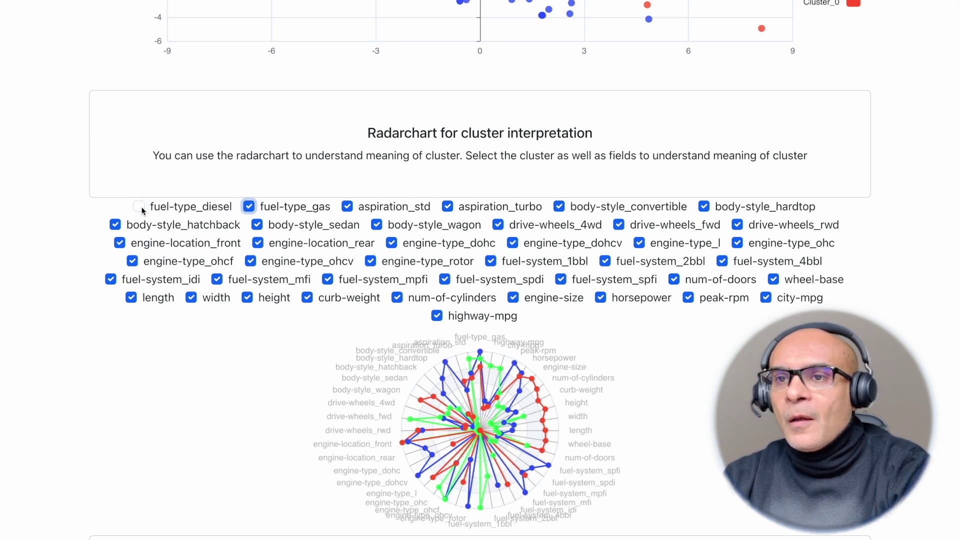
pyautogui.press('space')
pyautogui.press('Tab')
pyautogui.press('space')
pyautogui.press('Tab')
pyautogui.press('space')
# - Uncheck body-style convertible, hardtop and hatchback, then review the updated radar chart
pyautogui.press('Tab')
pyautogui.press('space')
pyautogui.press('Tab')
pyautogui.press('space')
pyautogui.press('Tab')
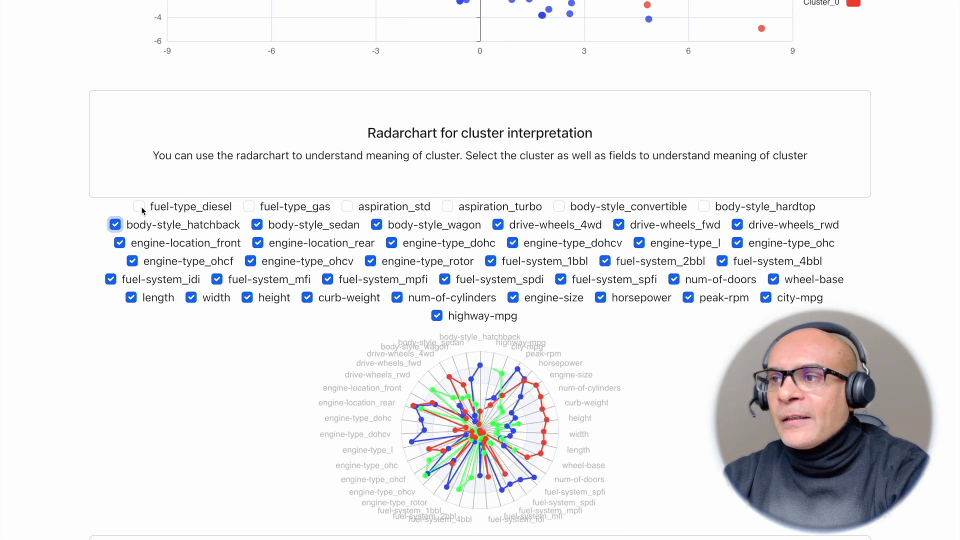
pyautogui.press('space')
pyautogui.press('Tab')
pyautogui.press('space')
pyautogui.press('Tab')
pyautogui.press('space')
pyautogui.press('Tab')
pyautogui.press('space')
pyautogui.press('Tab')
pyautogui.press('space')
pyautogui.press('Tab')
pyautogui.press('space')
pyautogui.press('Tab')
pyautogui.press('space')
pyautogui.press('Tab')
pyautogui.press('space')
pyautogui.press('Tab')
pyautogui.press('space')
pyautogui.press('Tab')
pyautogui.press('space')
pyautogui.press('Tab')
pyautogui.press('space')
pyautogui.press('Tab')
pyautogui.press('space')
pyautogui.press('Tab')
pyautogui.press('space')
pyautogui.press('Tab')
pyautogui.press('space')
pyautogui.press('Tab')
pyautogui.press('space')
pyautogui.press('Tab')
pyautogui.press('space')
pyautogui.press('Tab')
pyautogui.press('space')
pyautogui.press('Tab')
pyautogui.press('space')
pyautogui.press('Tab')
pyautogui.press('space')
pyautogui.press('Tab')
pyautogui.press('space')
pyautogui.press('Tab')
pyautogui.press('space')
pyautogui.press('Tab')
pyautogui.press('space')
pyautogui.press('Tab')
pyautogui.press('space')
pyautogui.press('Tab')
pyautogui.press('space')
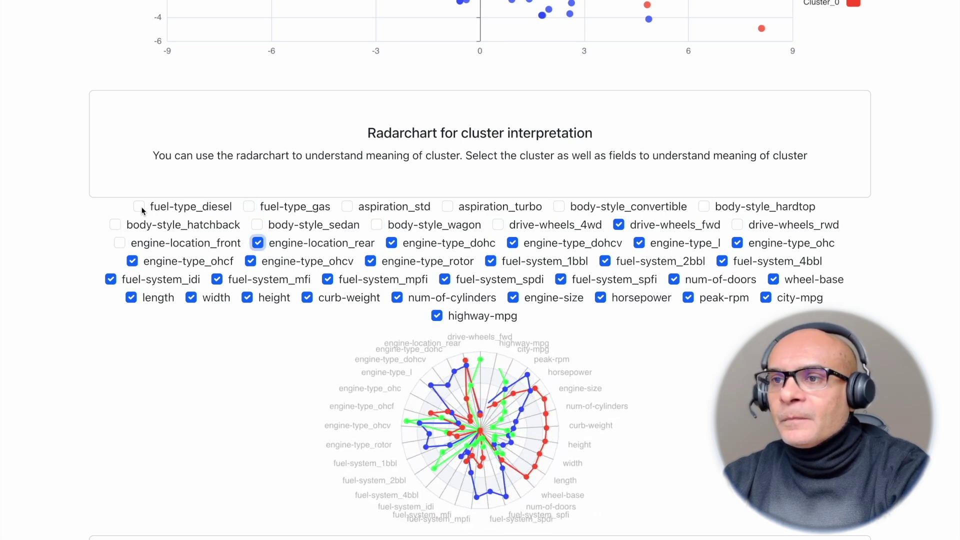
pyautogui.scroll(-3, 671, 425)
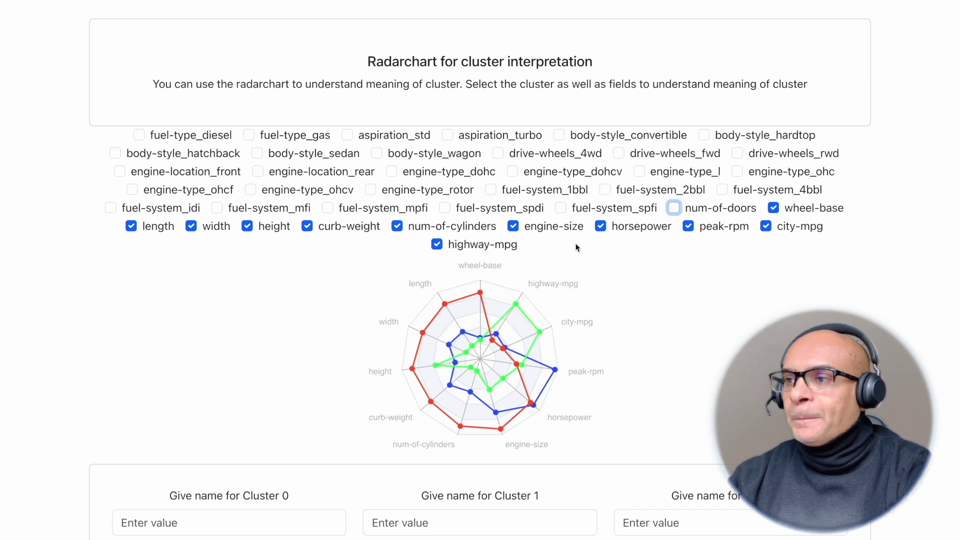
pyautogui.scroll(-1, 559, 369)
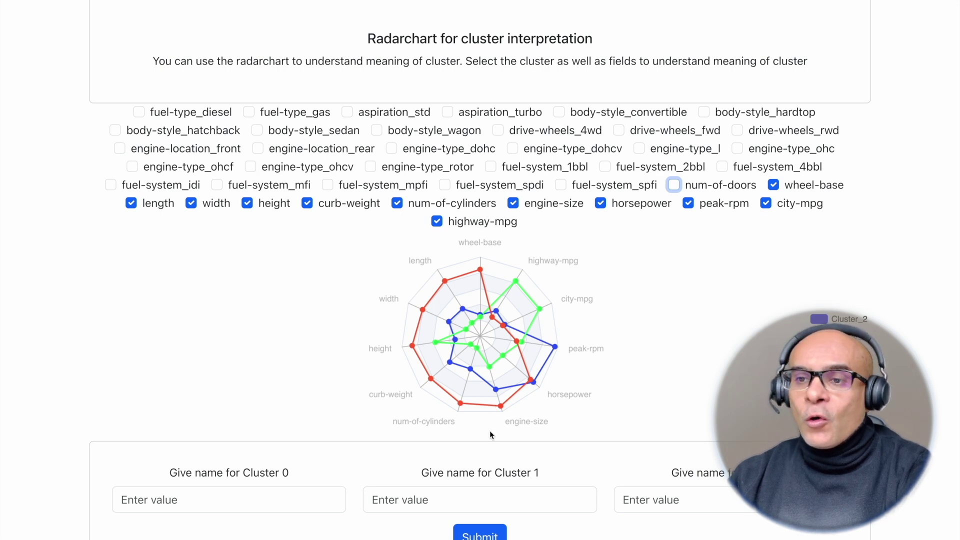
# - Enter 'Large car', 'Small car' and 'Medium car' for Clusters 0, 1 and 2, then submit
pyautogui.click(267, 500)
pyautogui.write('lar')
pyautogui.click(240, 527)
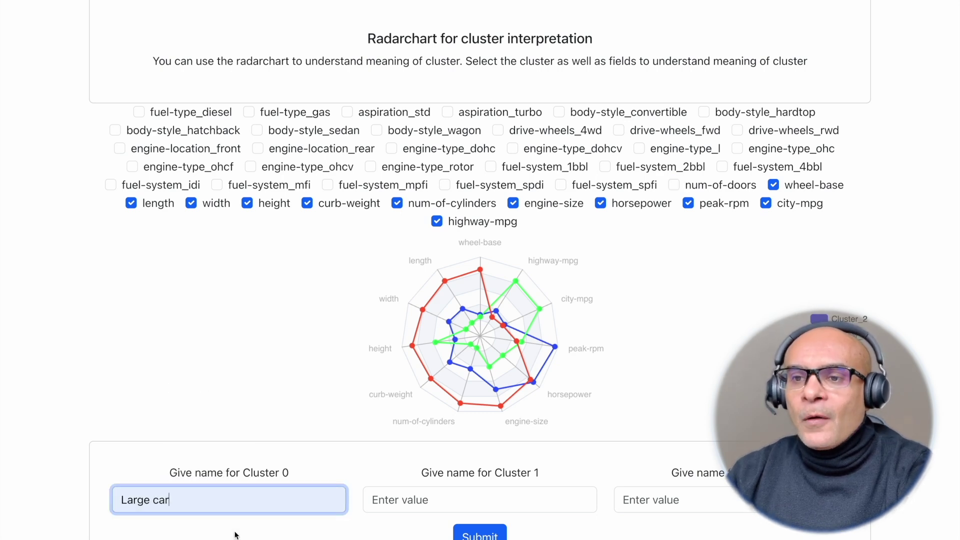
pyautogui.press('capslock')
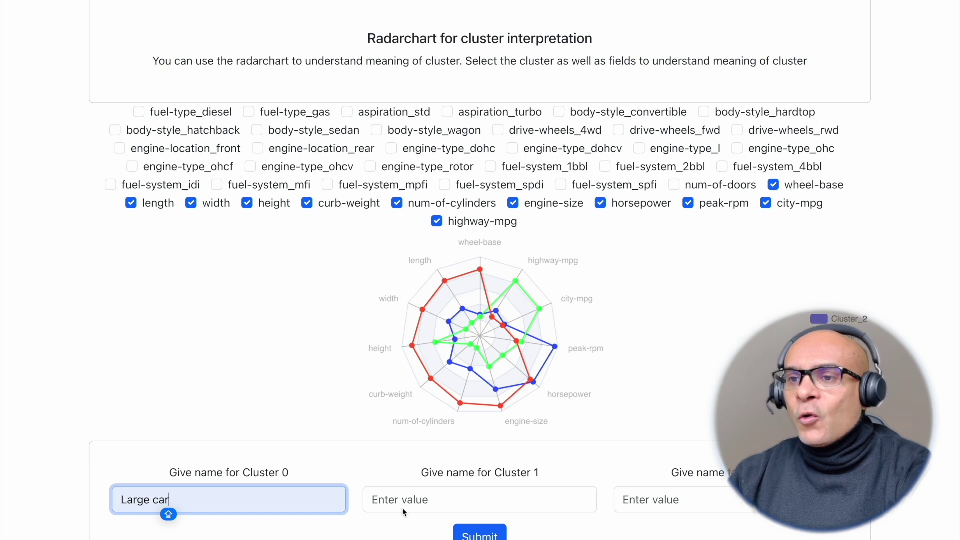
pyautogui.click(404, 494)
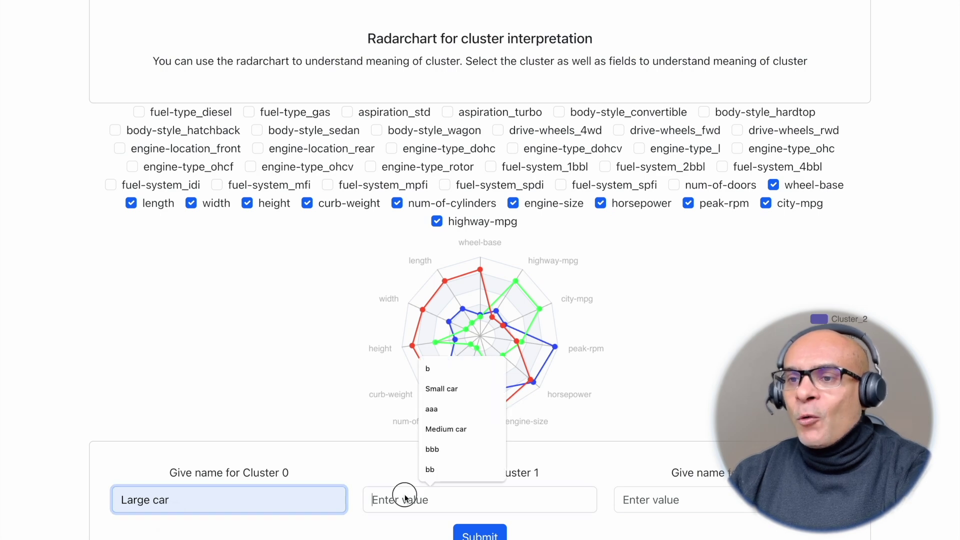
pyautogui.write('s')
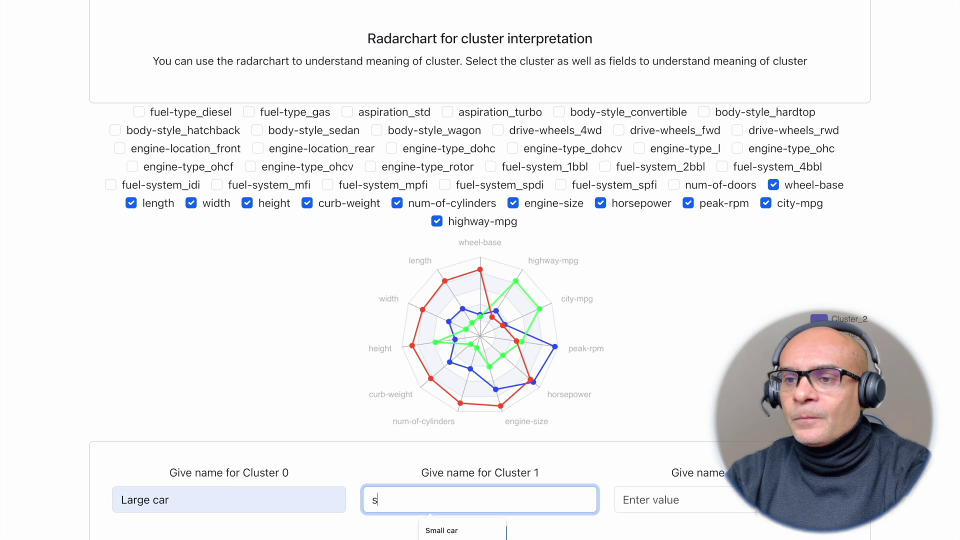
pyautogui.click(433, 531)
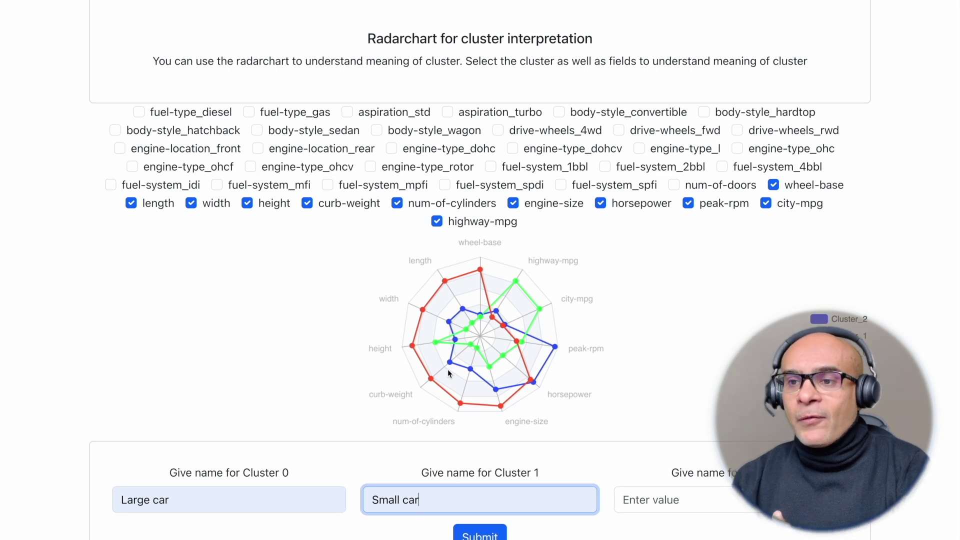
pyautogui.click(659, 498)
pyautogui.write('M')
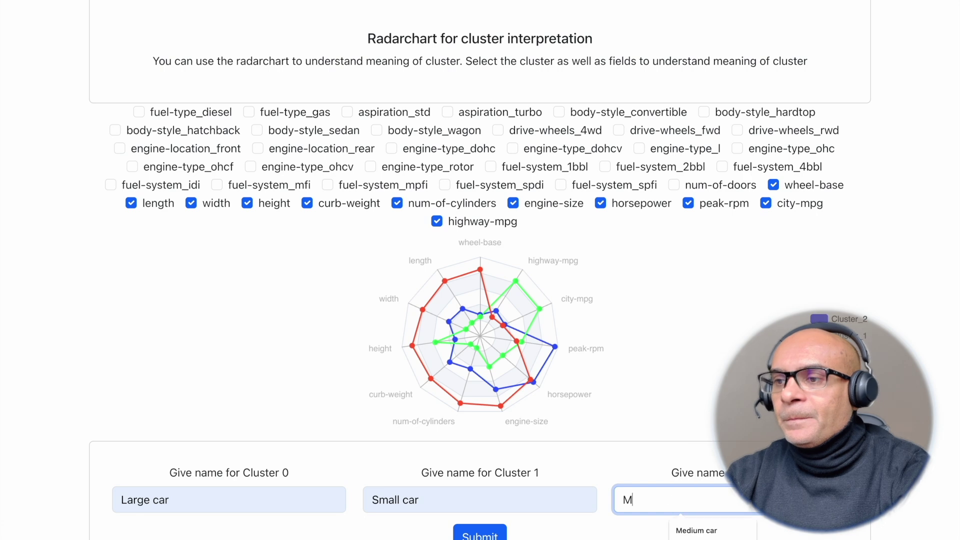
pyautogui.click(686, 530)
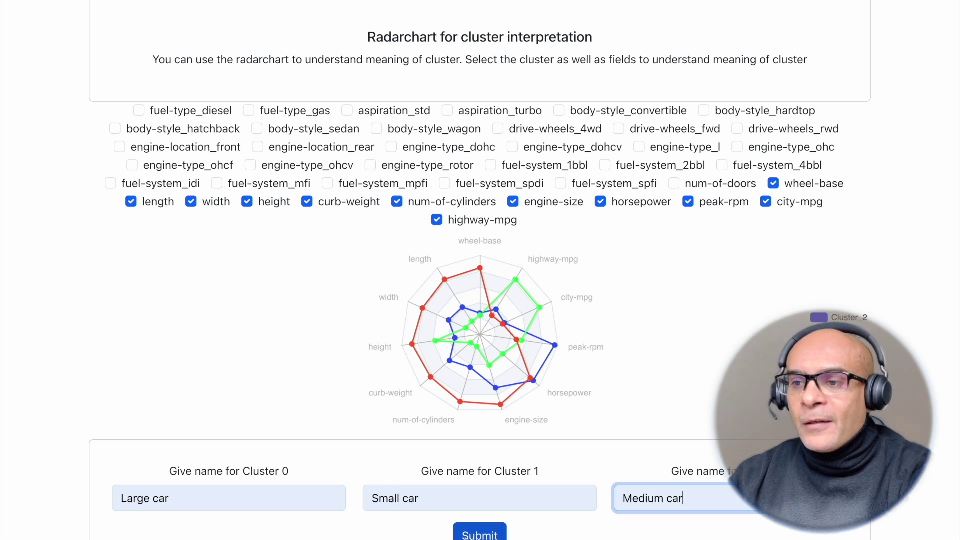
pyautogui.click(471, 536)
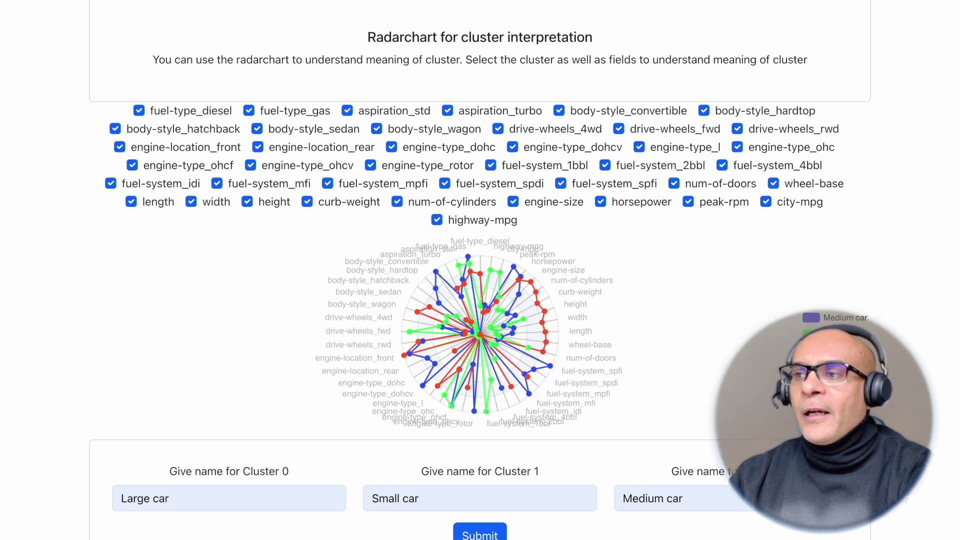
# - Check that the scatter plot legend now reads Large car, Small car and Medium car
pyautogui.scroll(8, 479, 270)
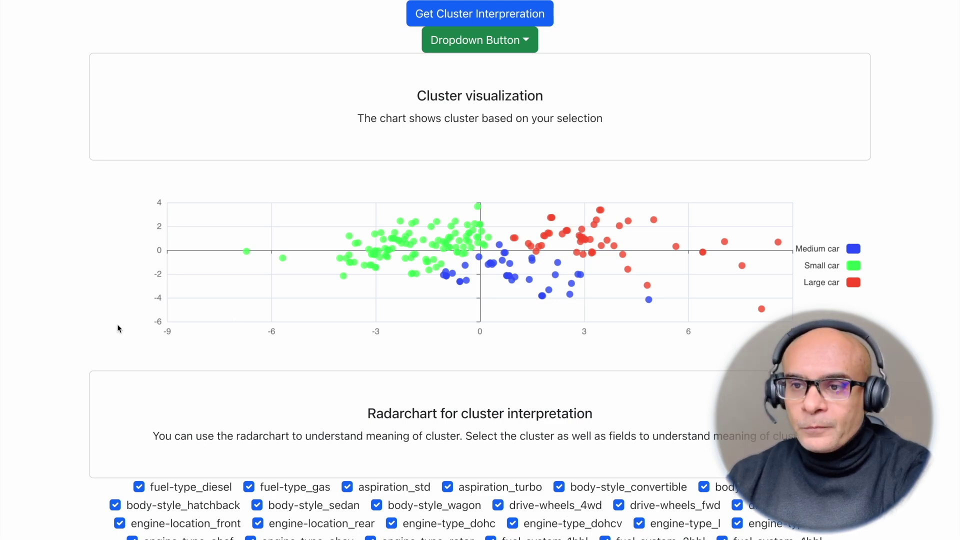
pyautogui.scroll(-10, 110, 338)
pyautogui.scroll(-3, 109, 343)
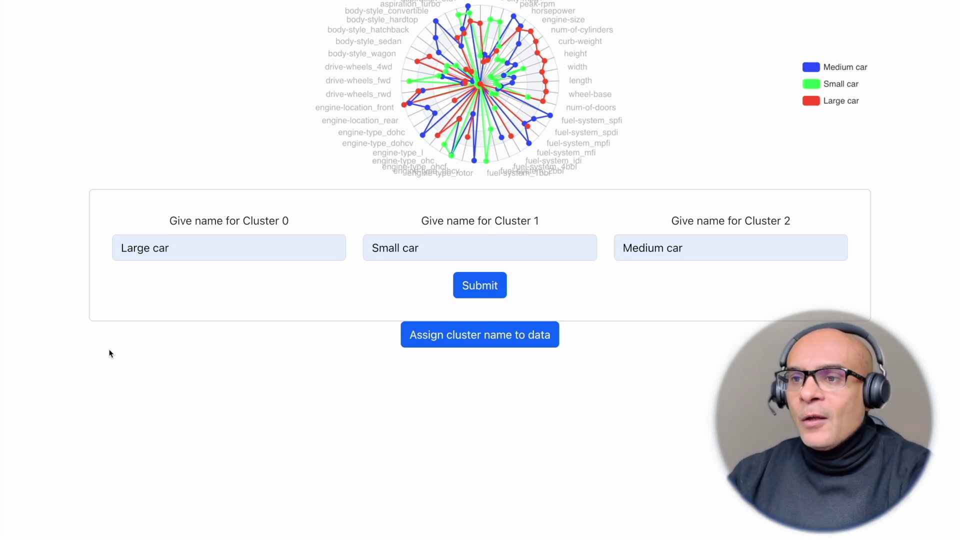
# - Assign the cluster names to every car record and highlight the first record
pyautogui.click(450, 343)
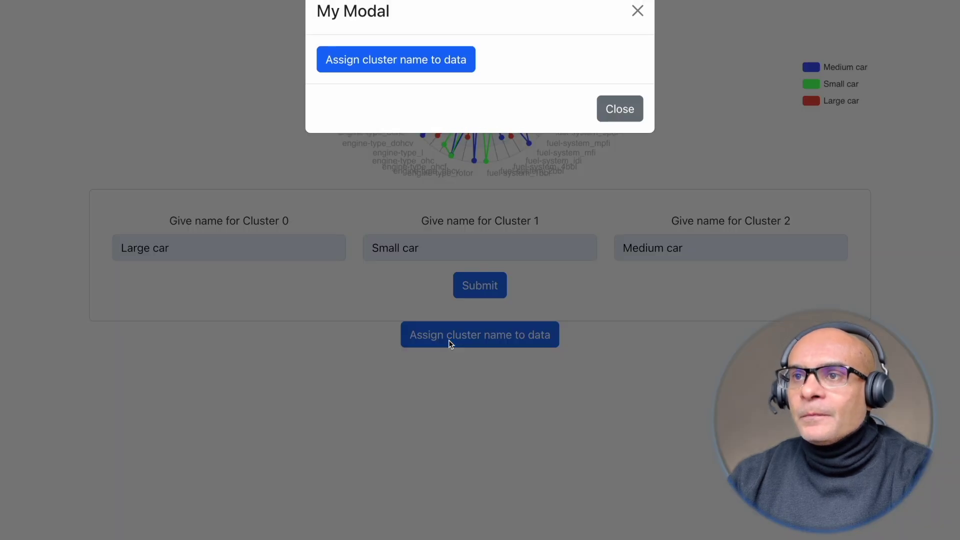
pyautogui.click(359, 55)
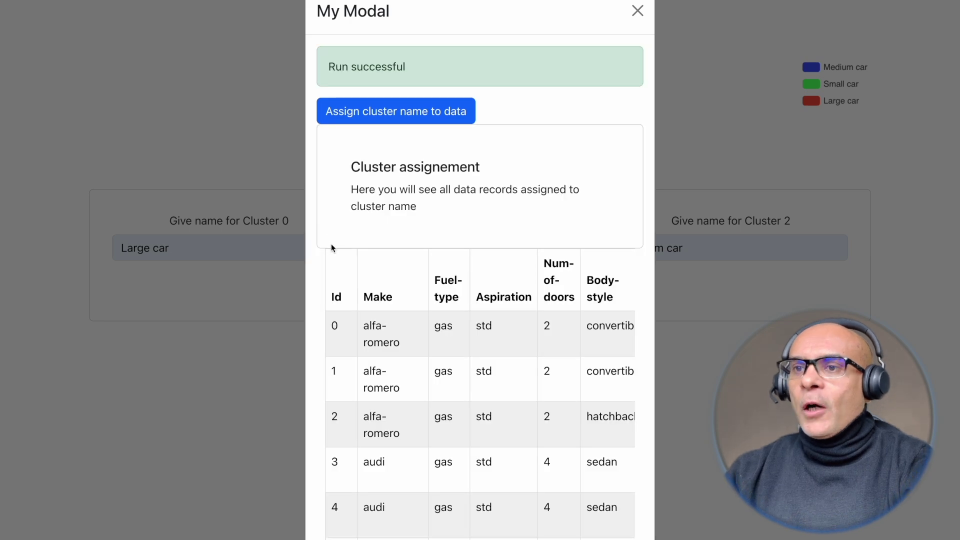
pyautogui.scroll(-1, 331, 247)
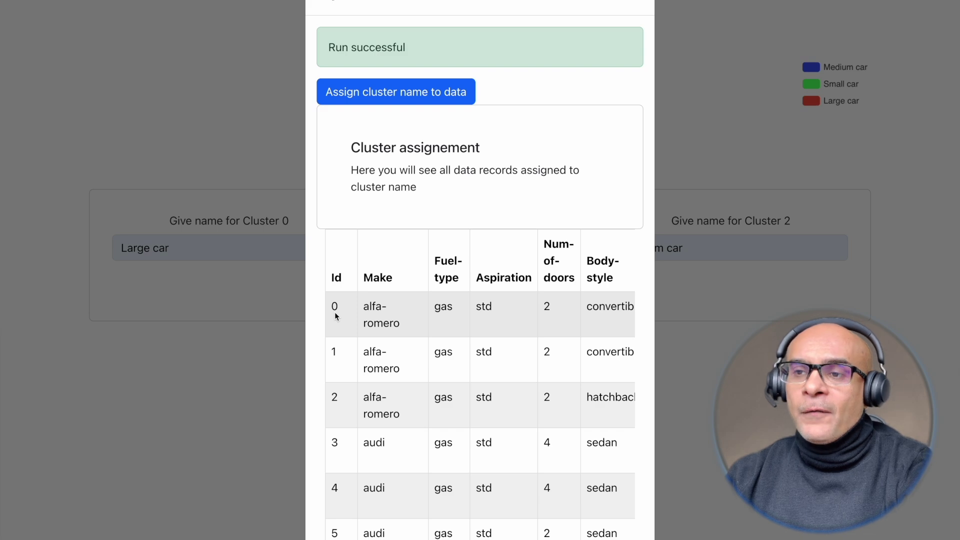
pyautogui.moveTo(393, 320); pyautogui.dragTo(645, 314)
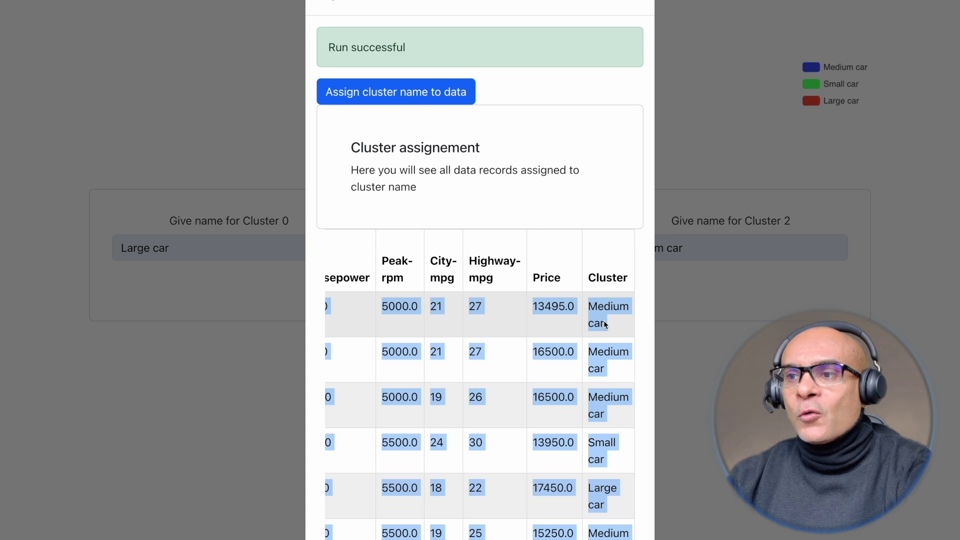
# - Inspect the Cluster assignment table rows to check each record's cluster name
pyautogui.scroll(-2, 604, 325)
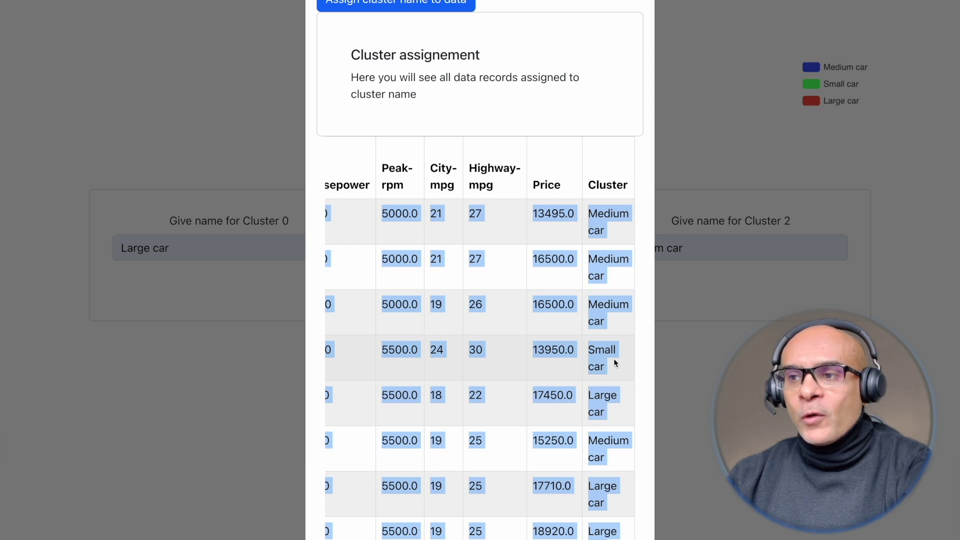
pyautogui.scroll(-1, 615, 363)
pyautogui.click(603, 389)
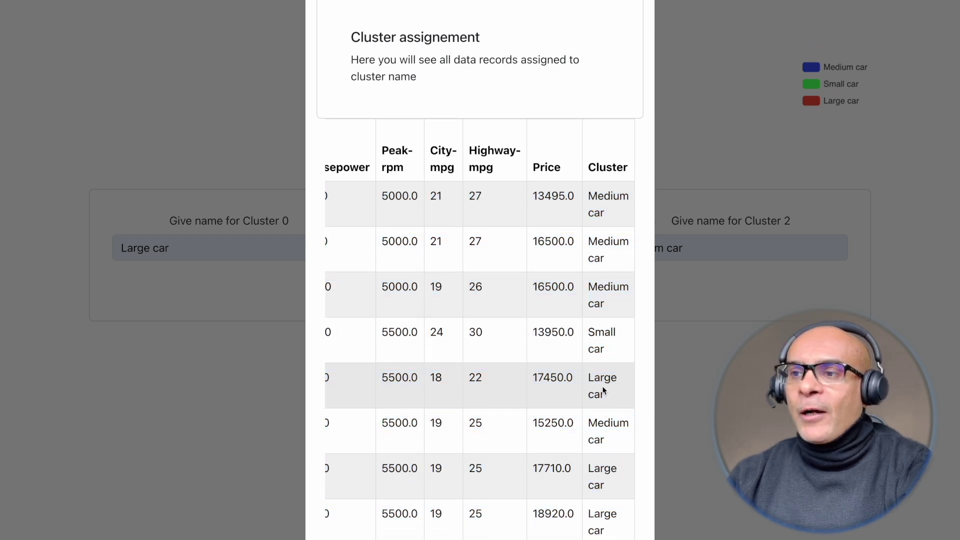
pyautogui.moveTo(606, 391); pyautogui.dragTo(251, 399)
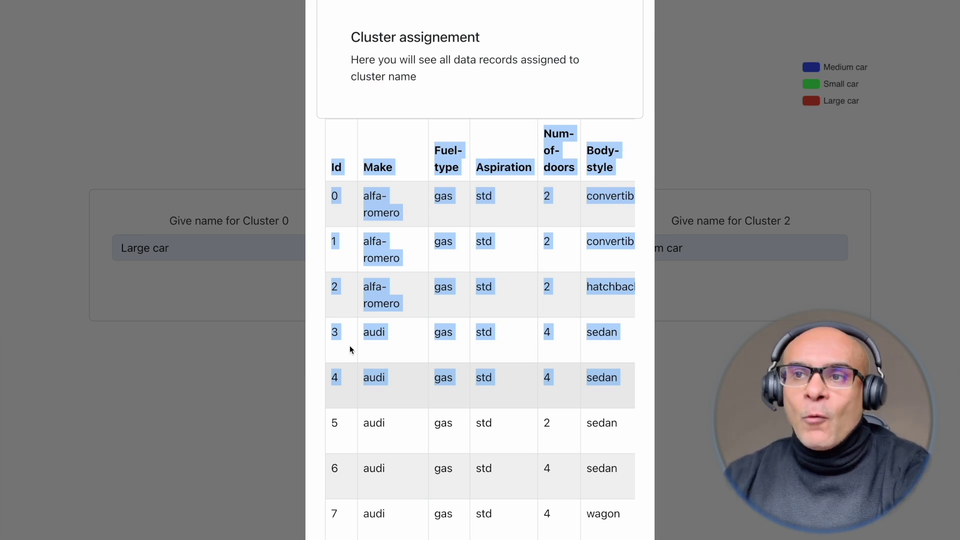
pyautogui.moveTo(328, 163); pyautogui.dragTo(632, 420)
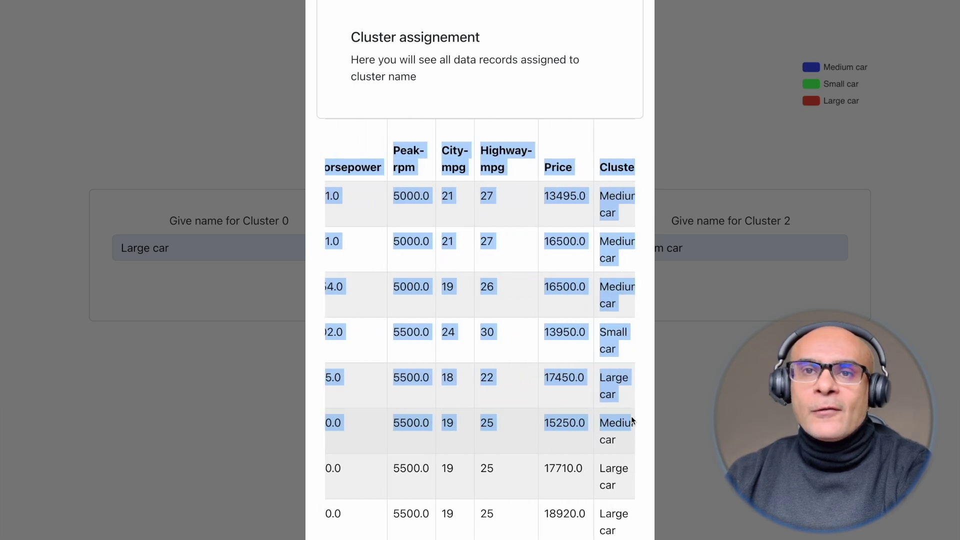